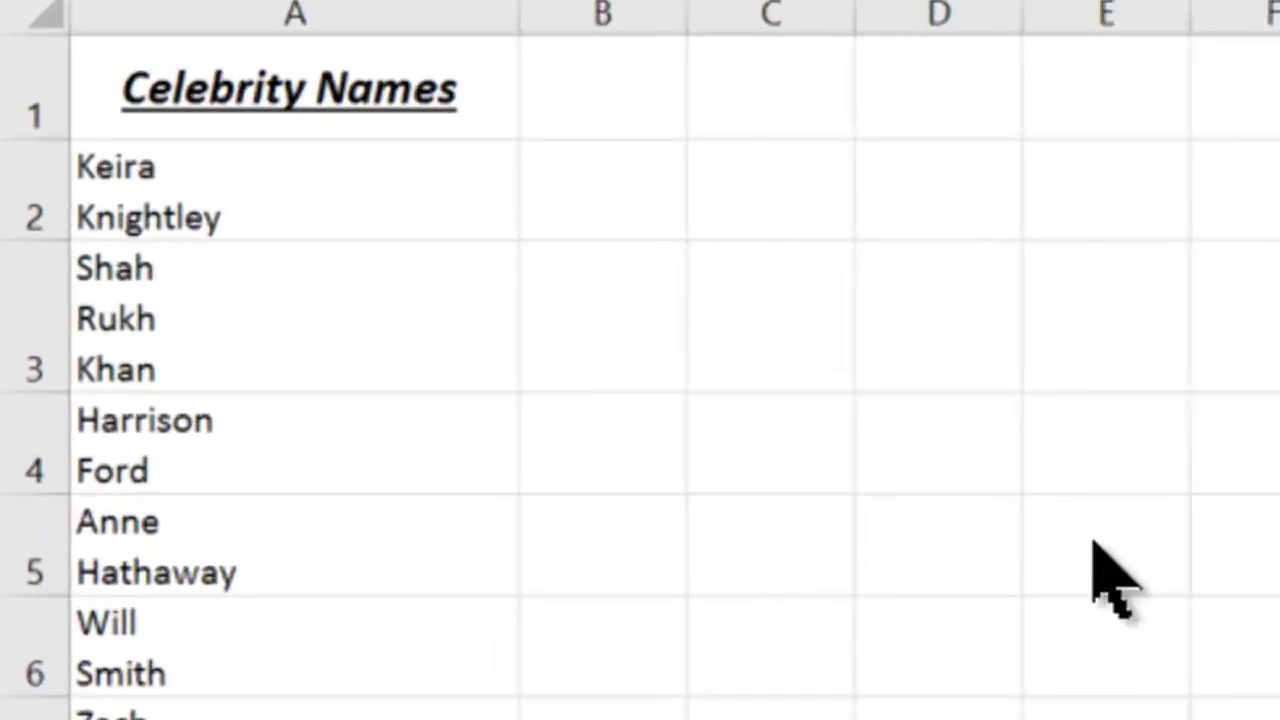
Step: Check the line breaks in A3, then select names A2:A11 for Find and Replace
left_click(360, 355)
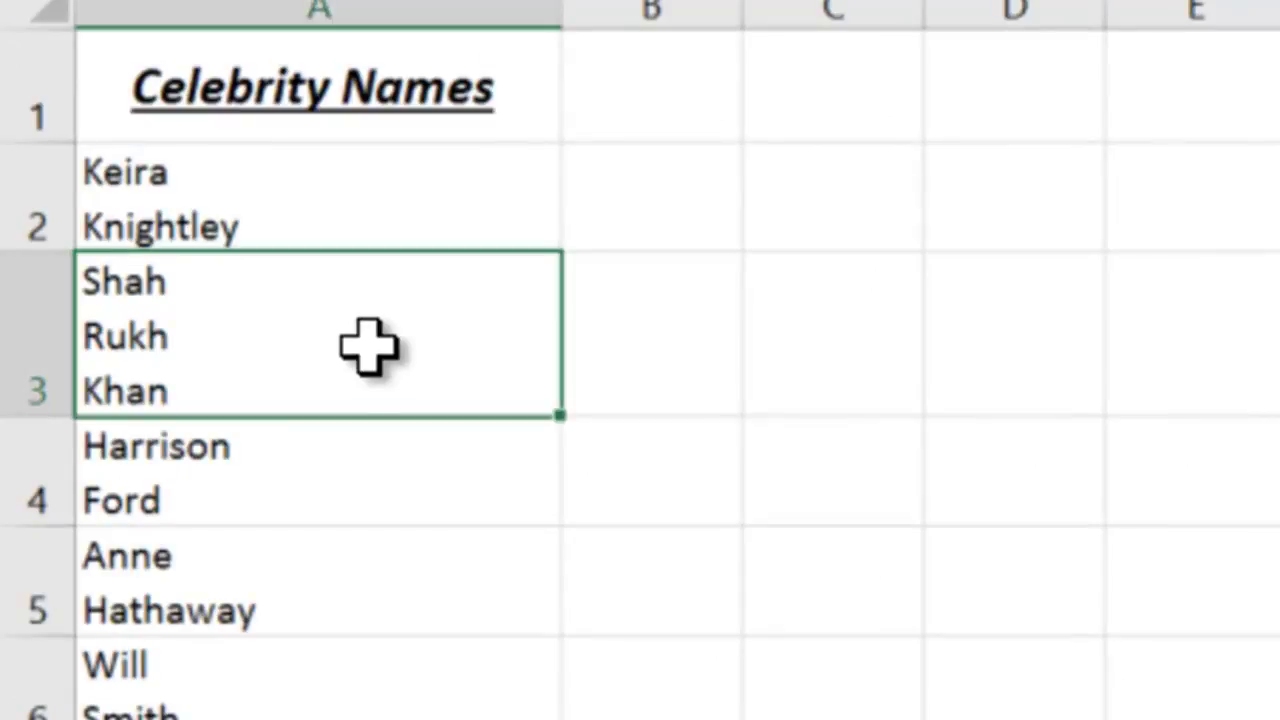
key("F2")
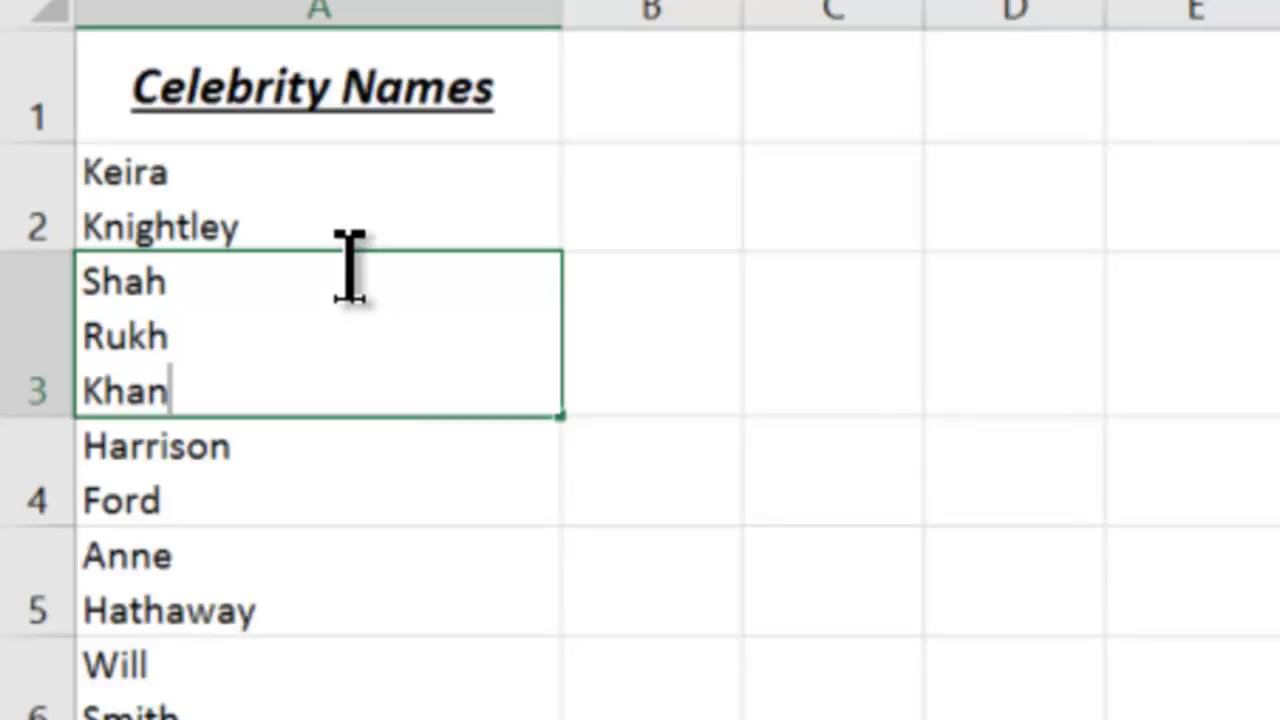
key("Escape")
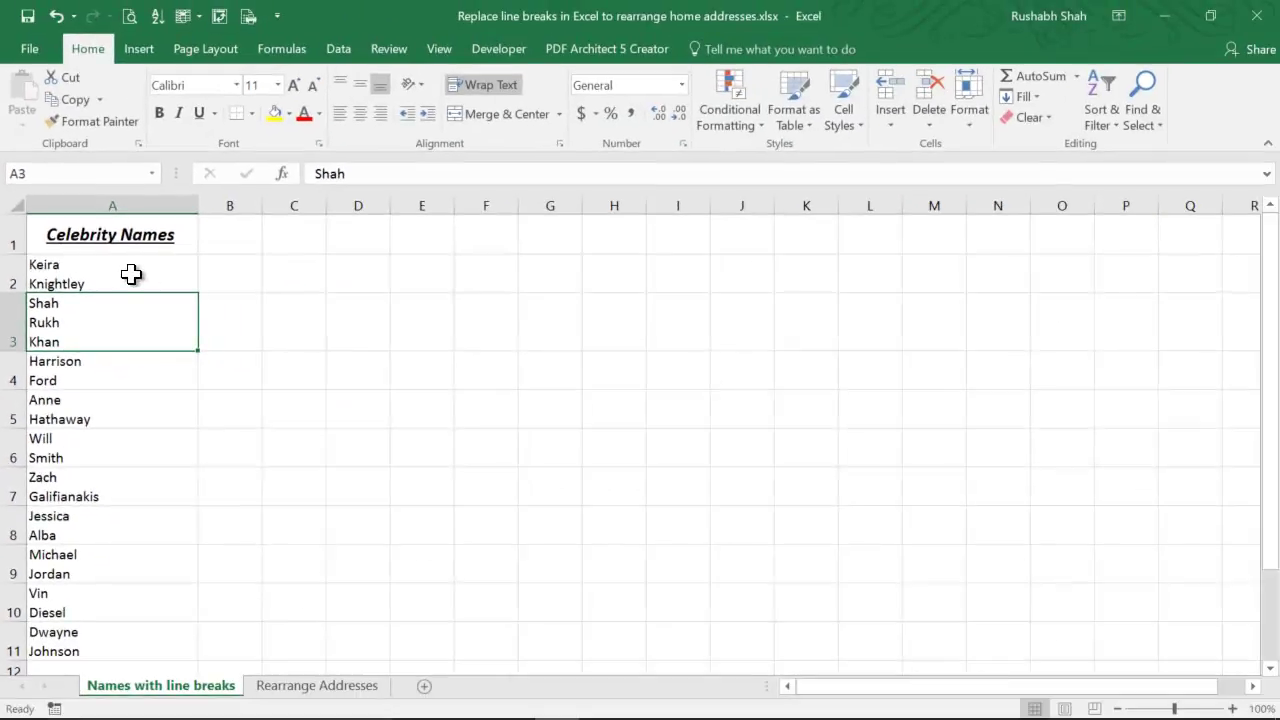
left_click_drag(133, 276, 149, 630)
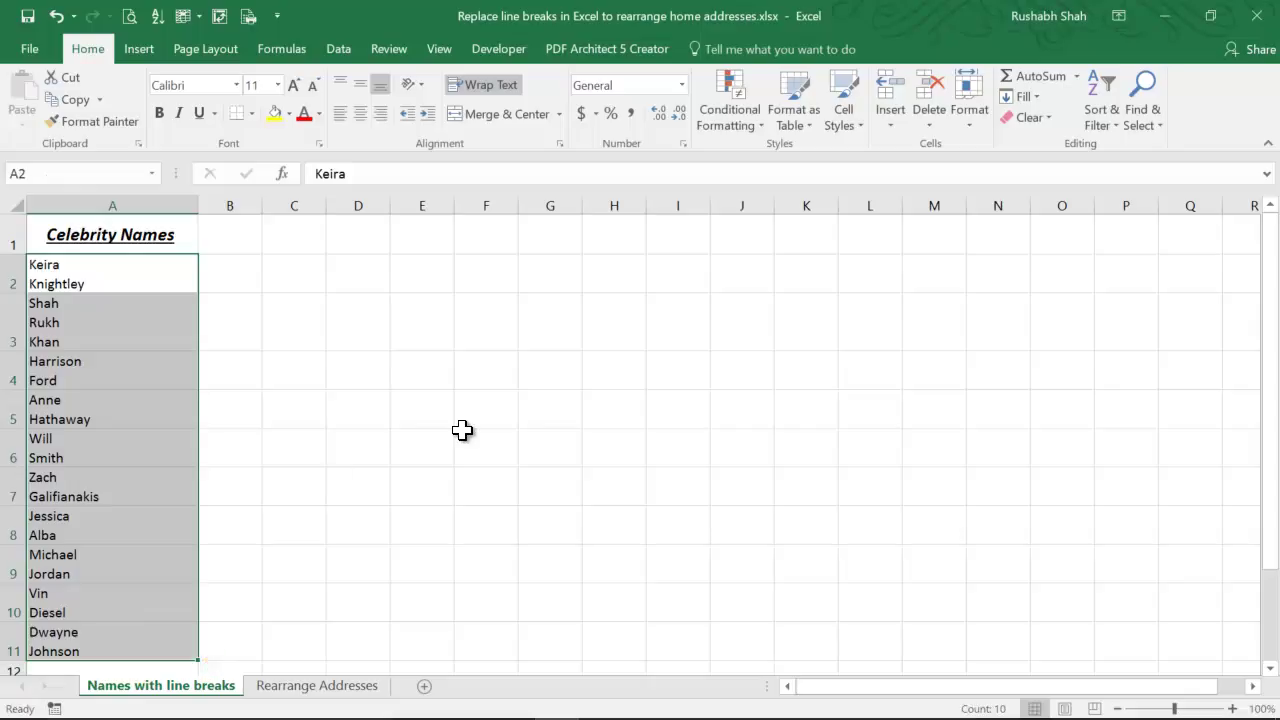
key("ctrl+h")
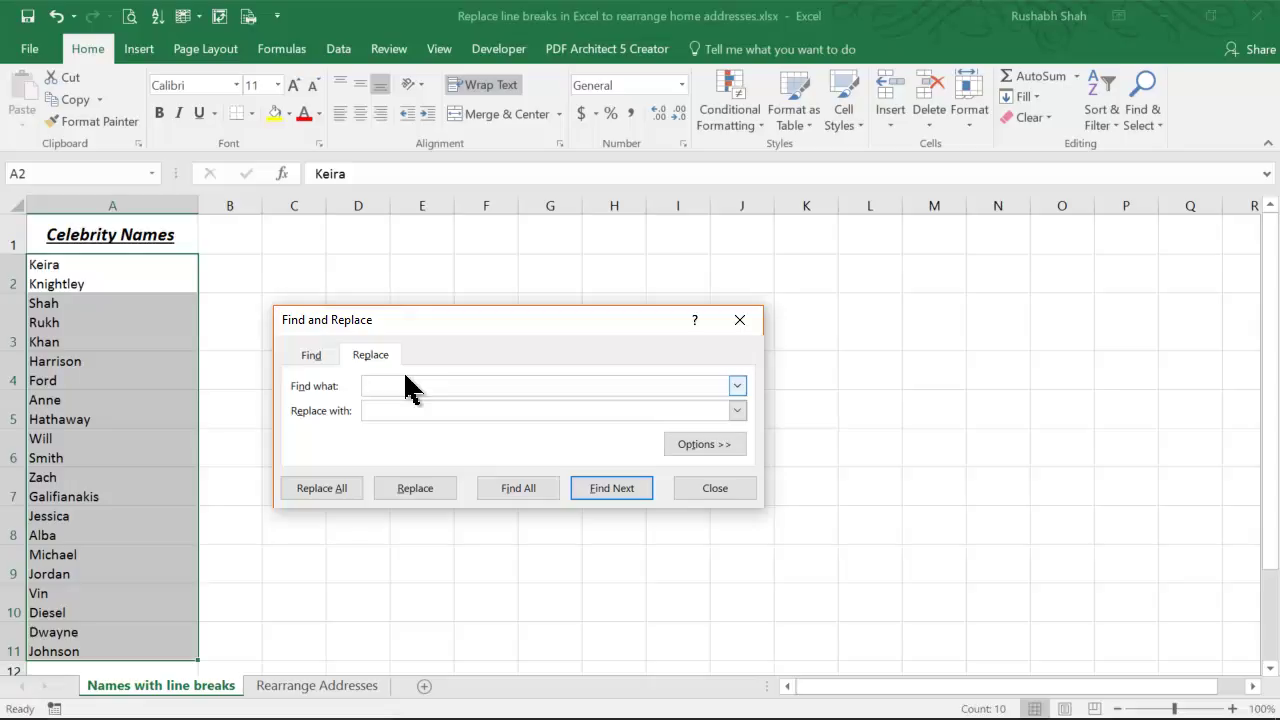
Step: Replace every line break in the celebrity names with a space, making 11 replacements
key("ctrl+j")
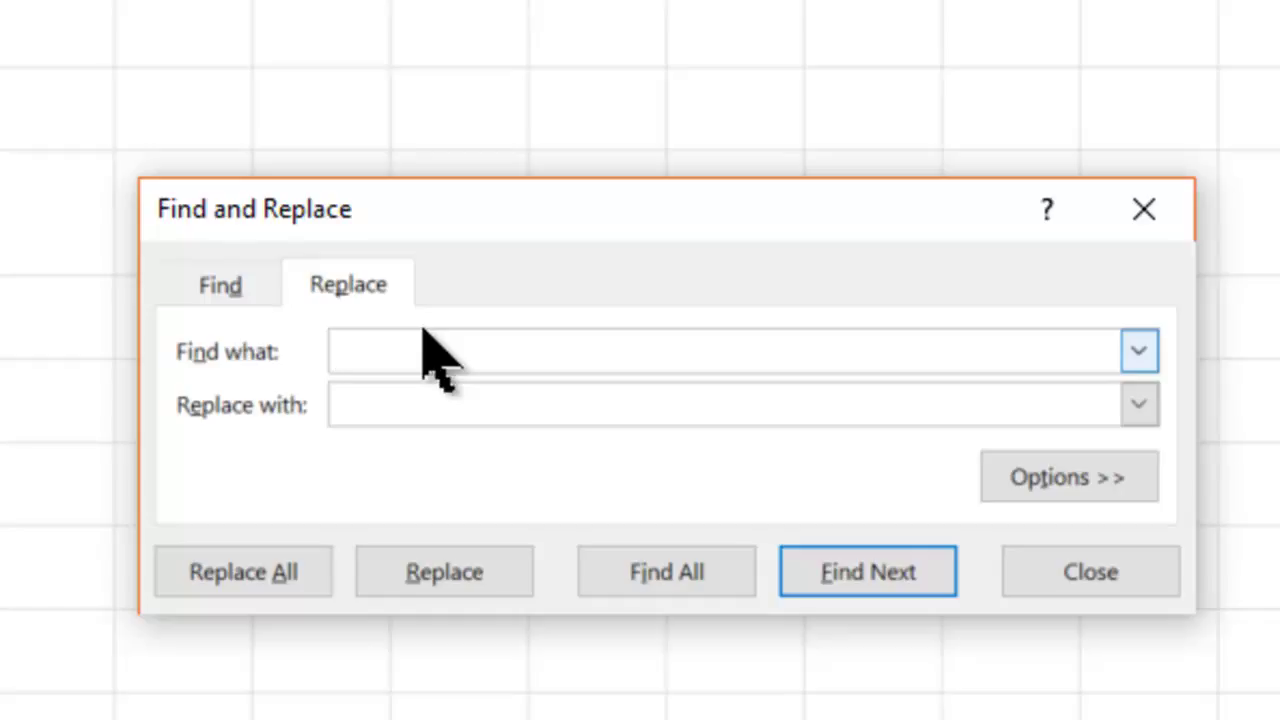
left_click(337, 402)
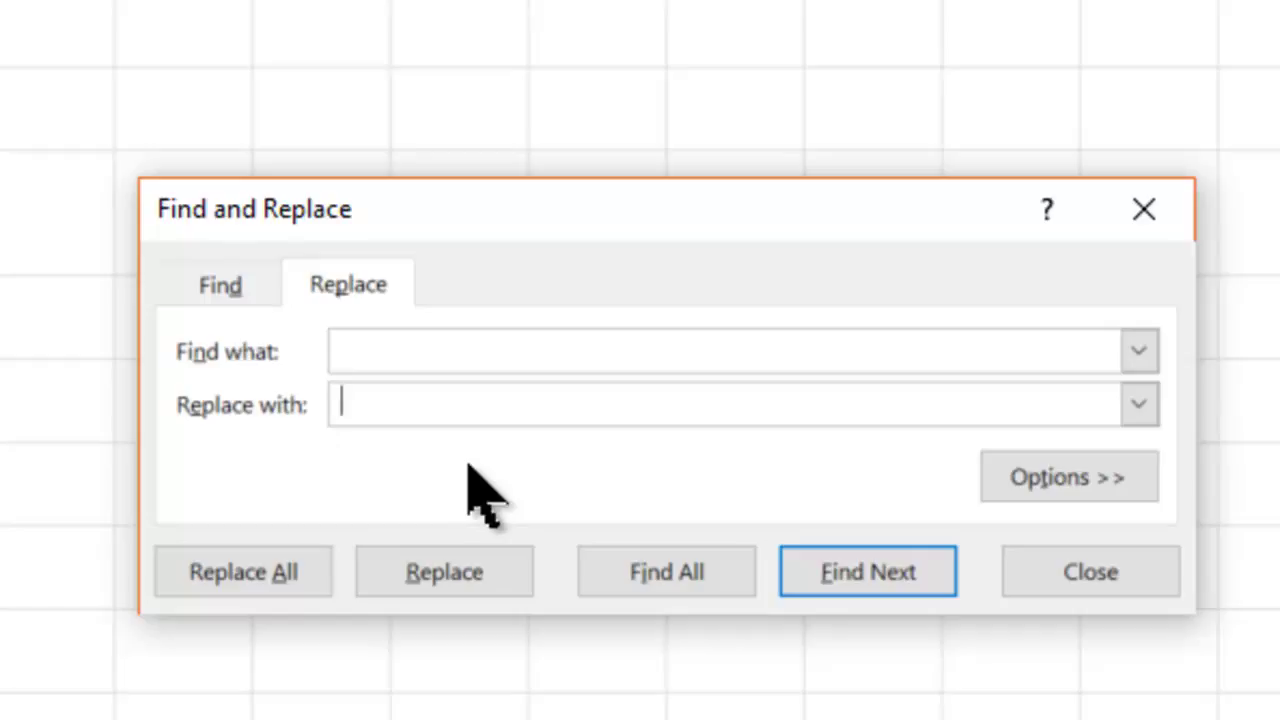
left_click(228, 564)
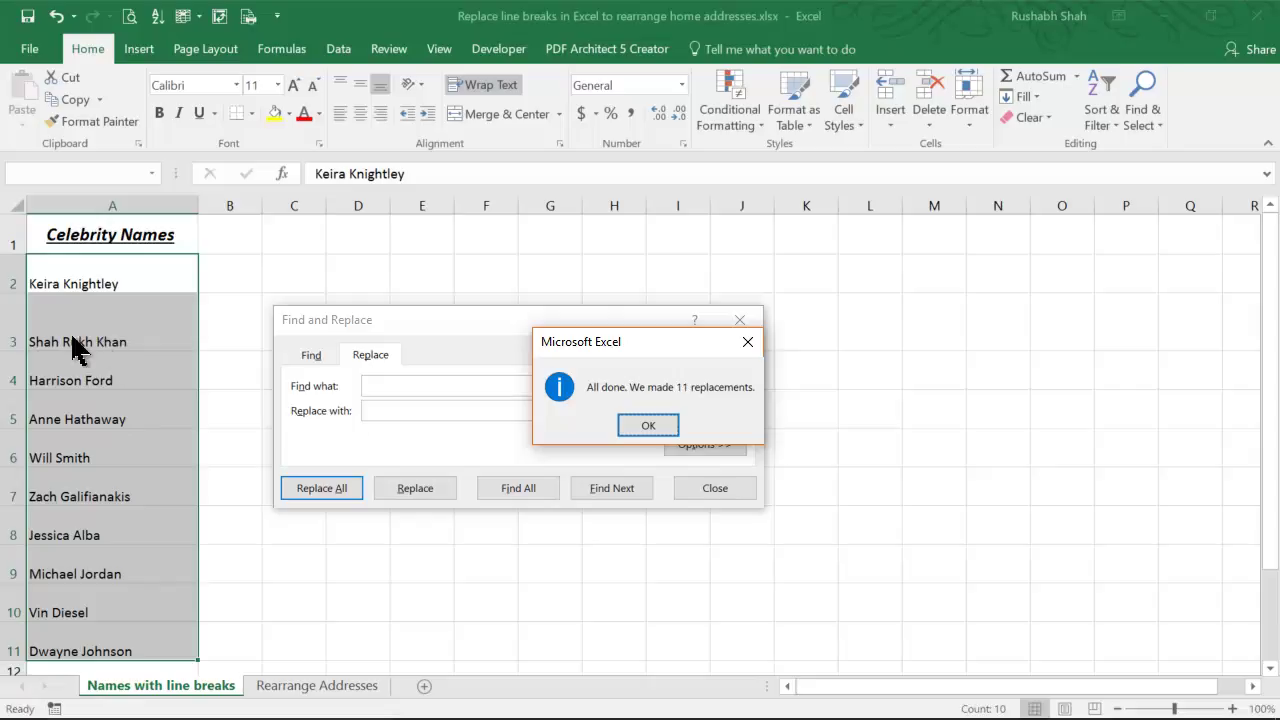
left_click(645, 425)
left_click(700, 487)
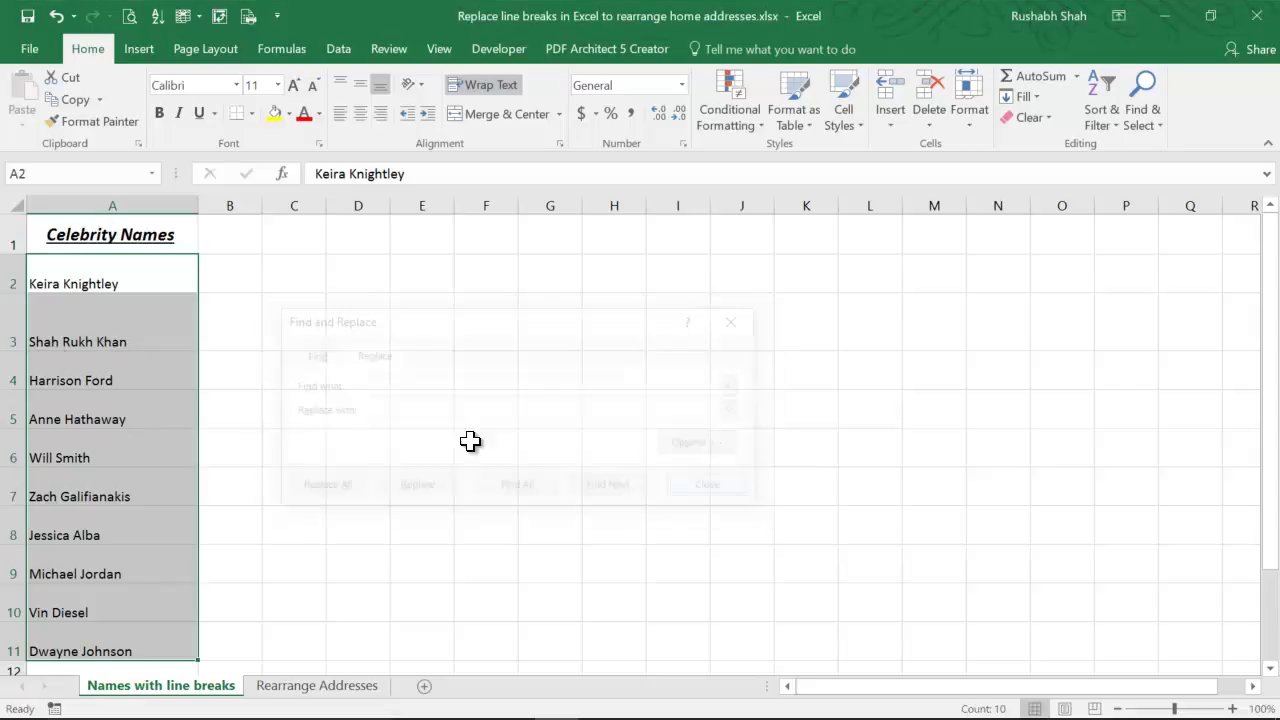
left_click(78, 322)
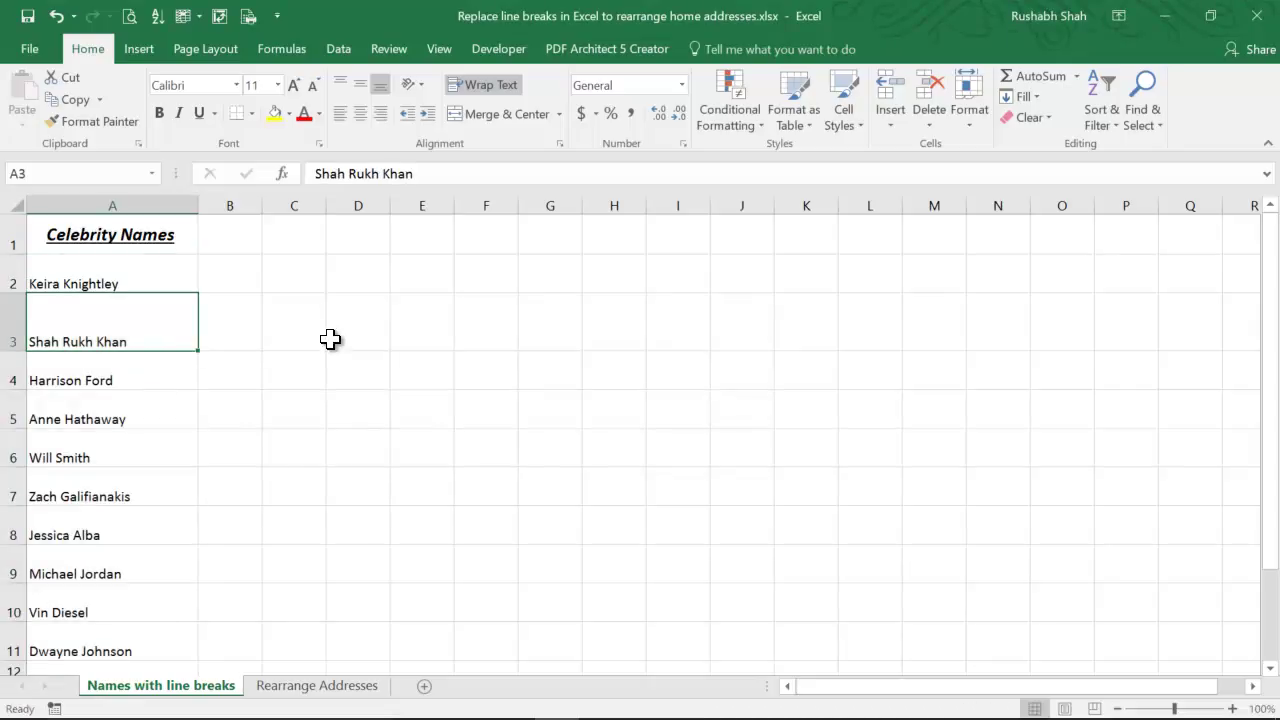
Step: Switch to the Rearrange Addresses sheet and scroll through its three-line fake addresses
left_click(310, 688)
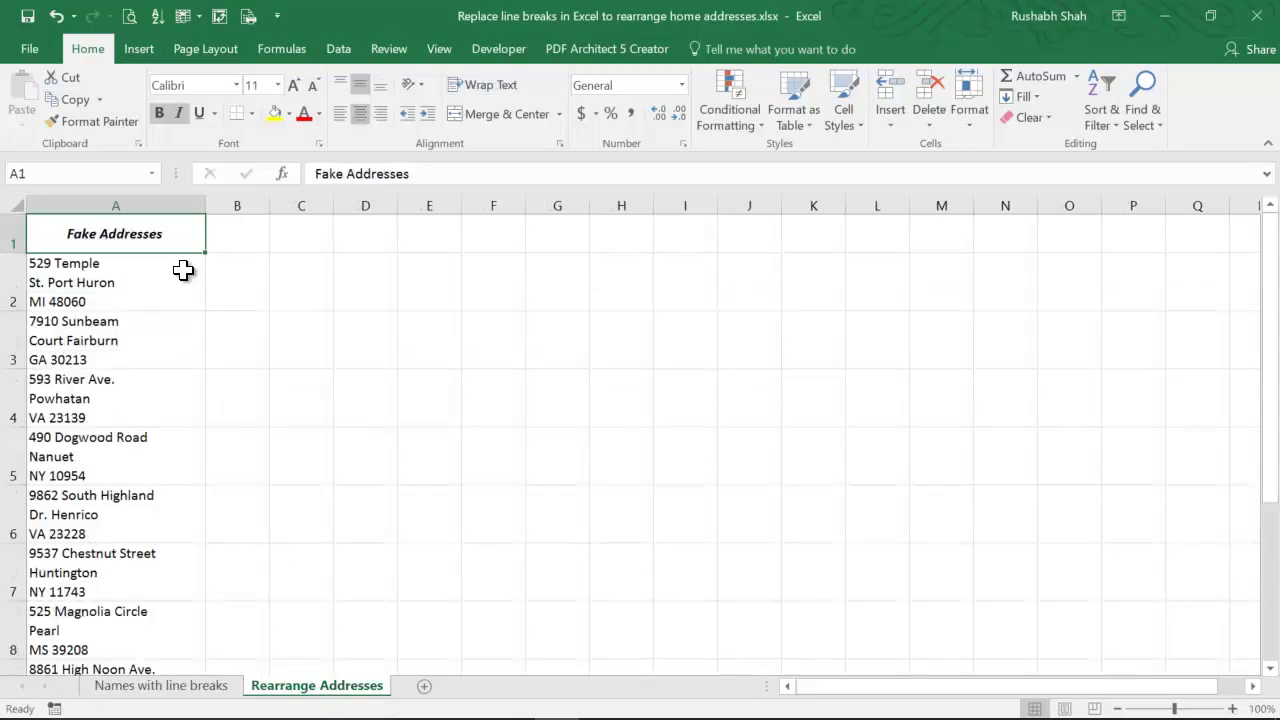
scroll(172, 298, "down", 1)
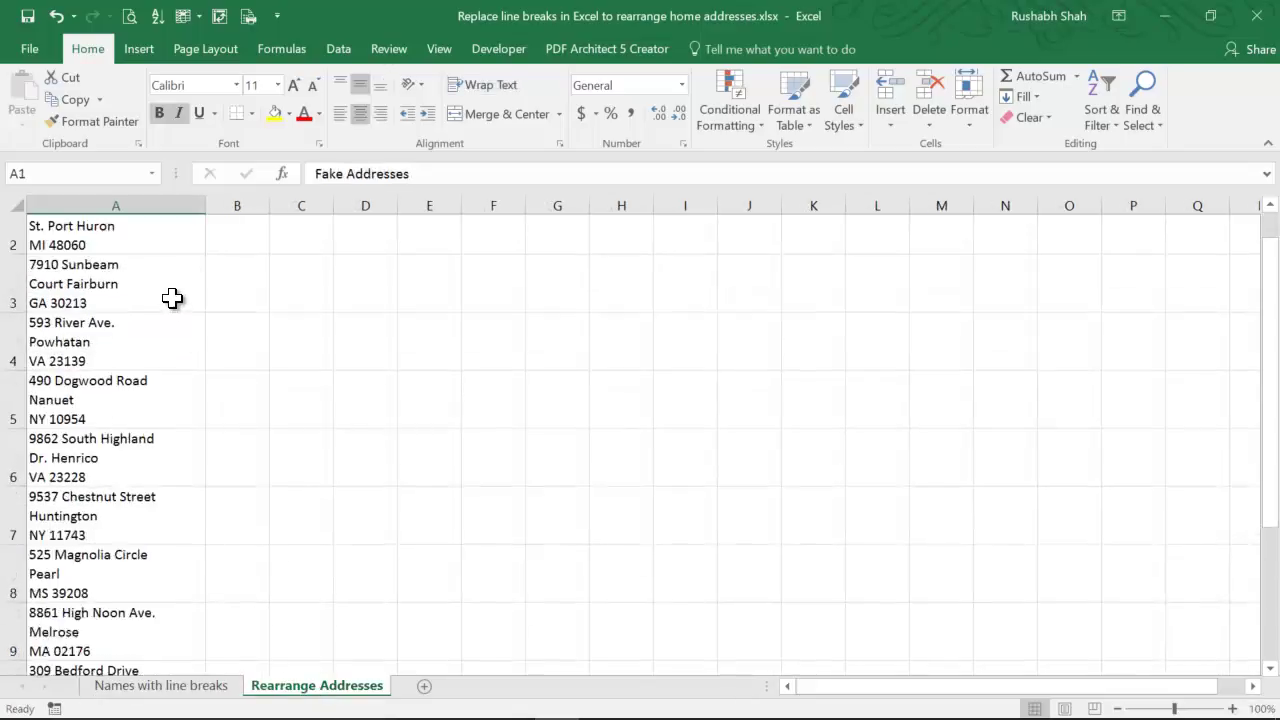
scroll(172, 298, "down", 3)
scroll(172, 298, "up", 1)
scroll(172, 298, "up", 3)
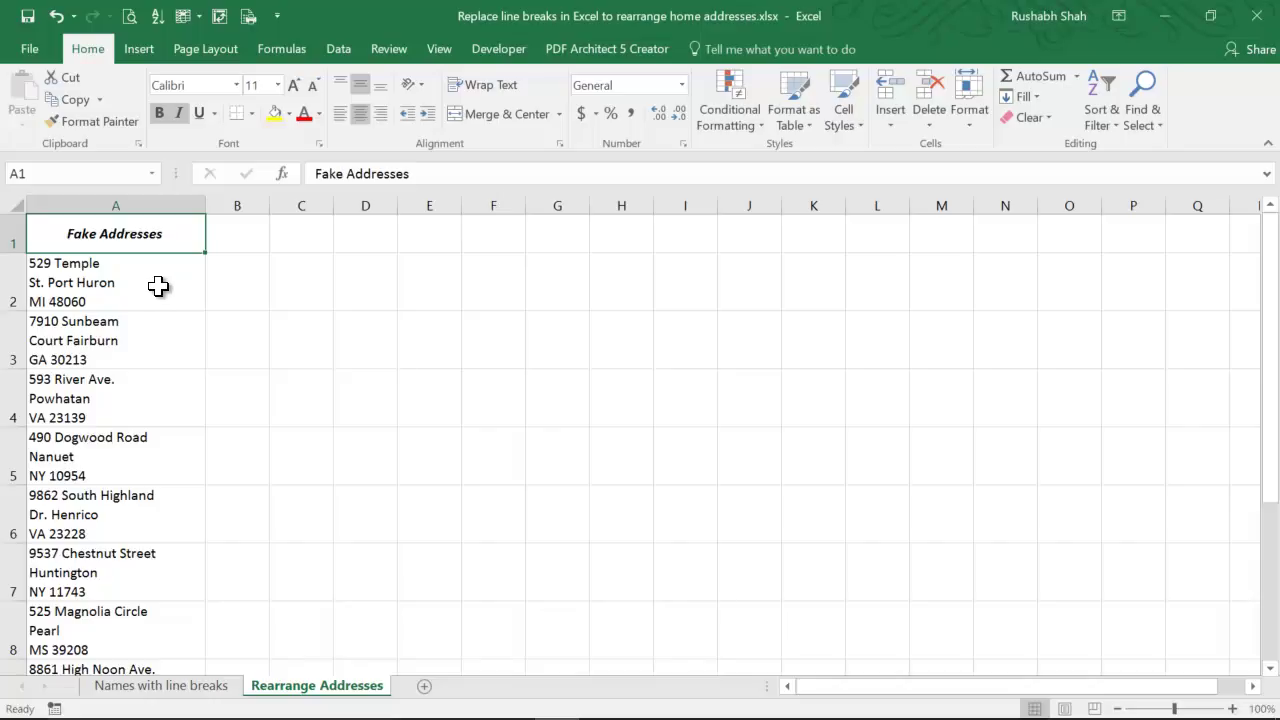
Step: Replace each line break in the addresses A2:A11 with #, making 20 replacements
left_click(158, 286)
key("ctrl+shift+Down")
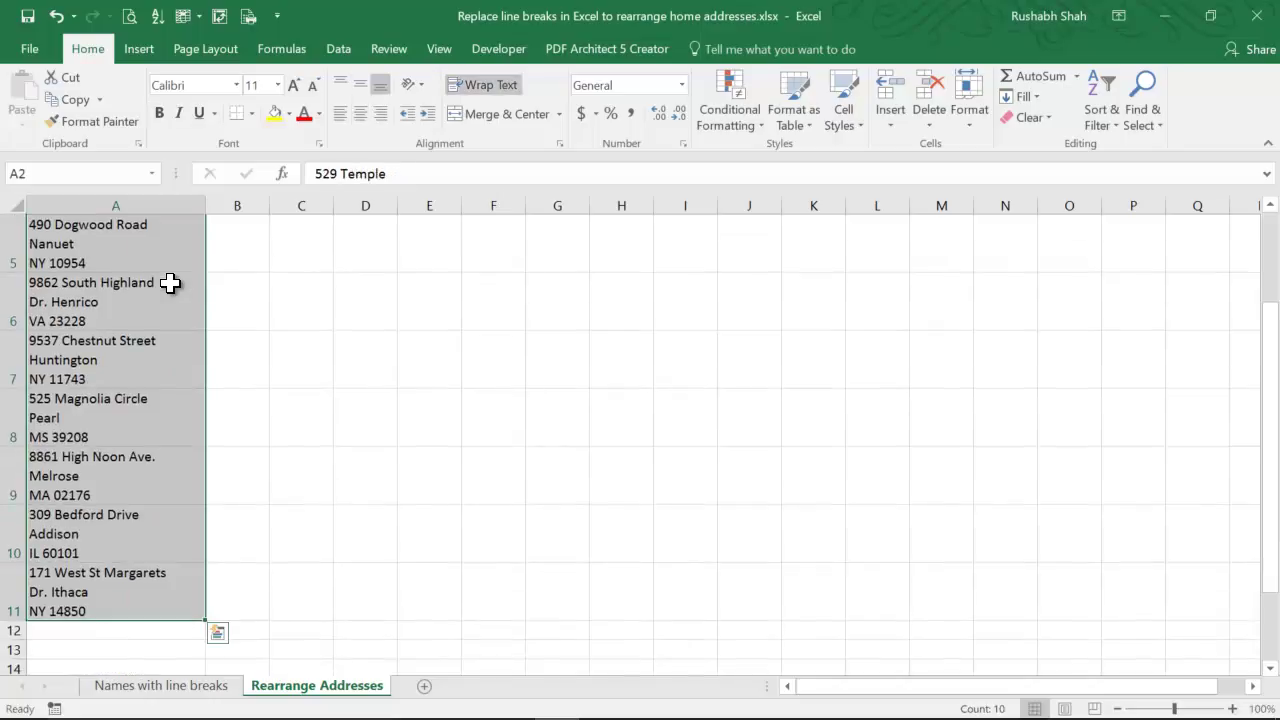
scroll(458, 454, "up", 2)
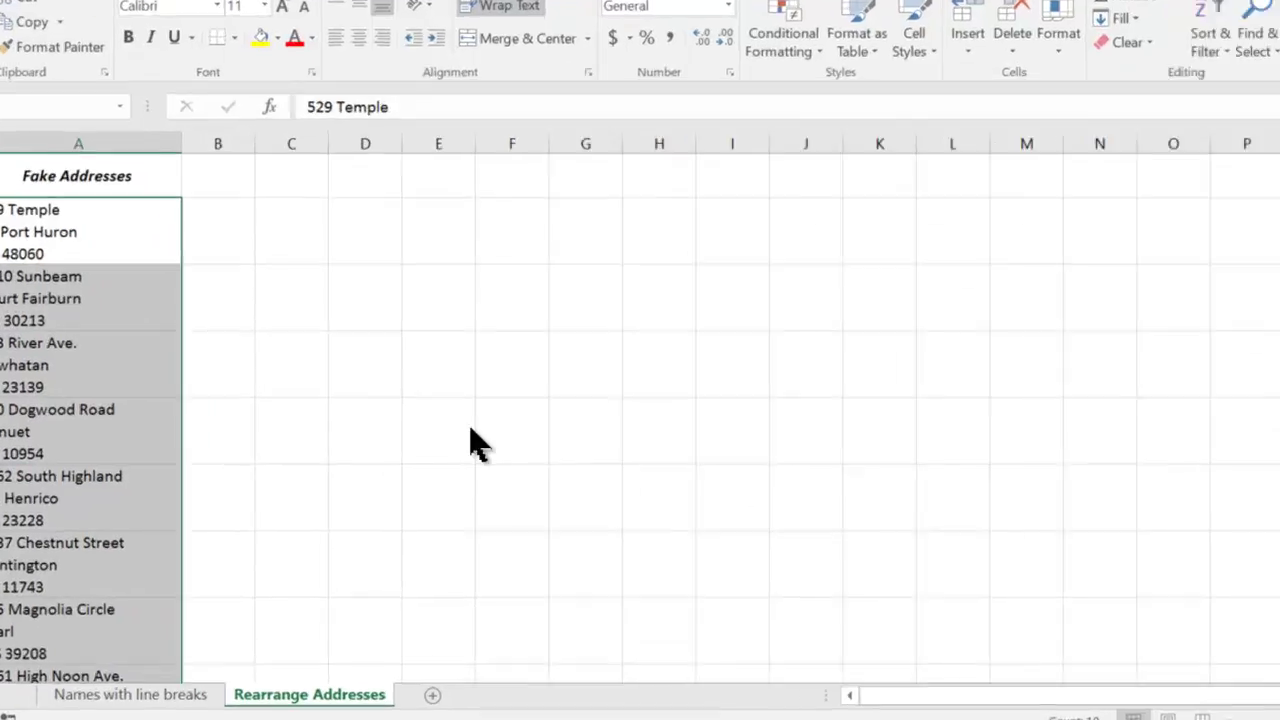
key("ctrl+h")
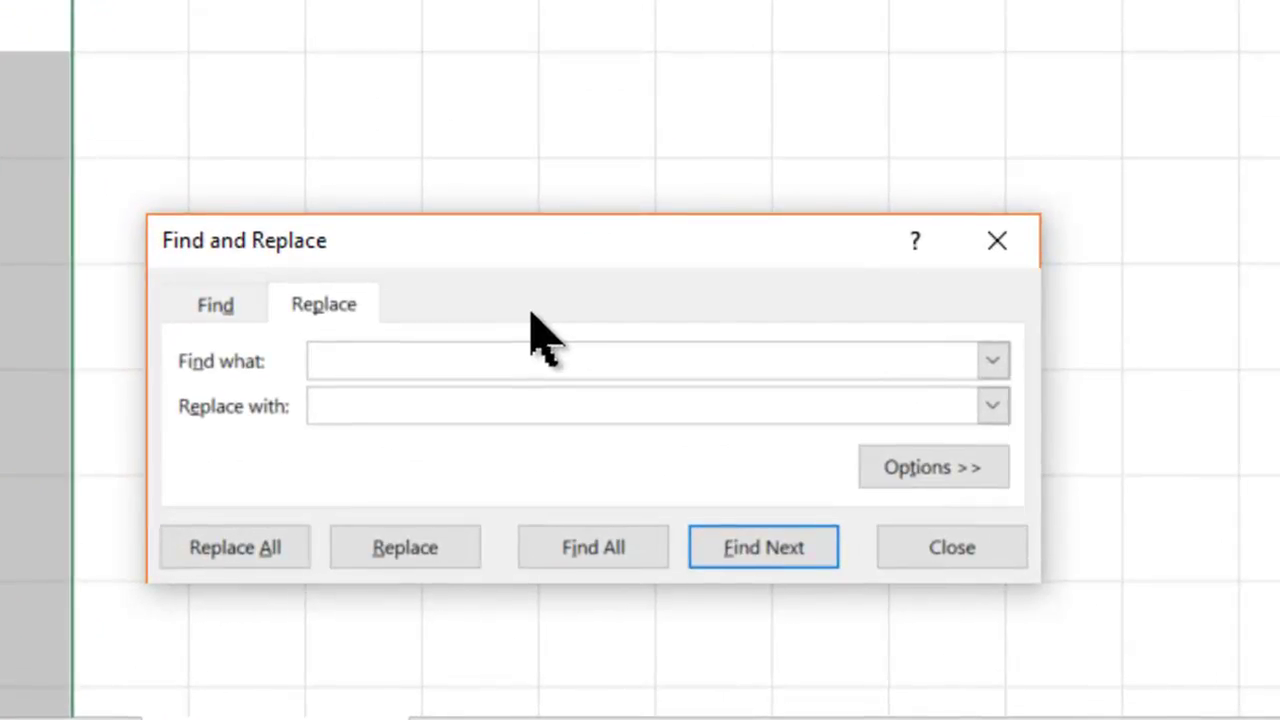
type(",")
key("Tab")
type("#")
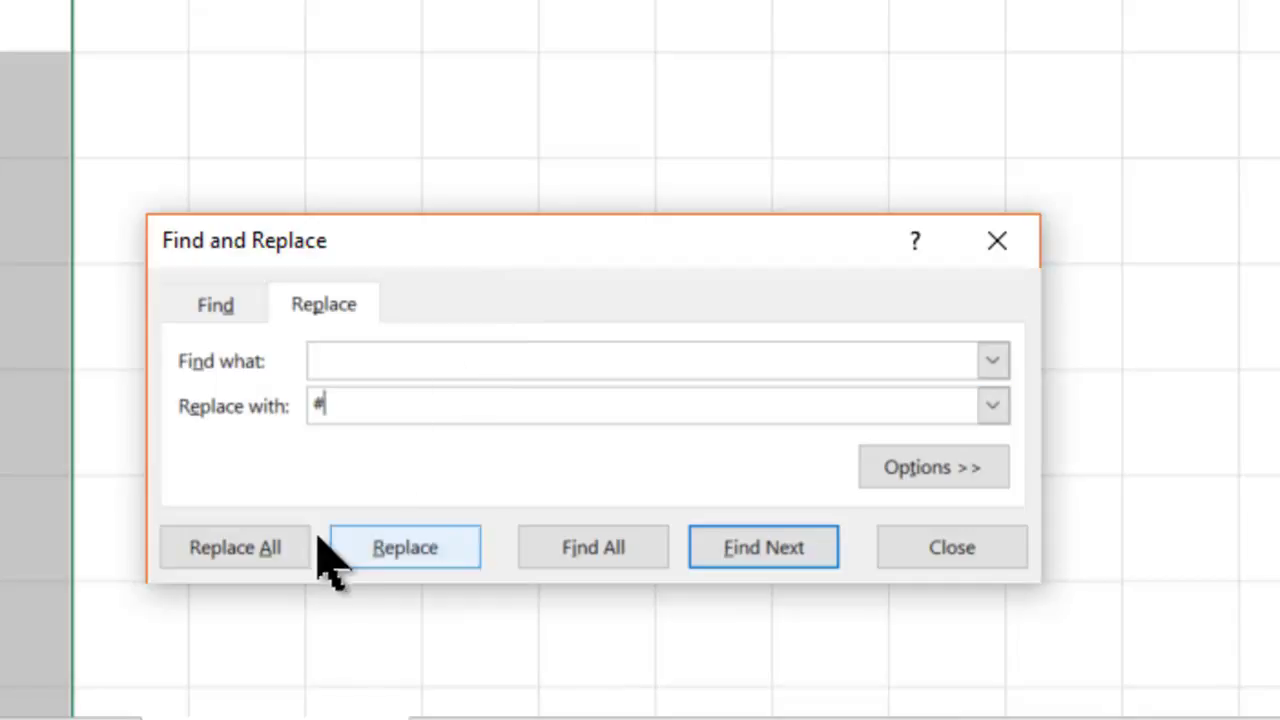
left_click(265, 563)
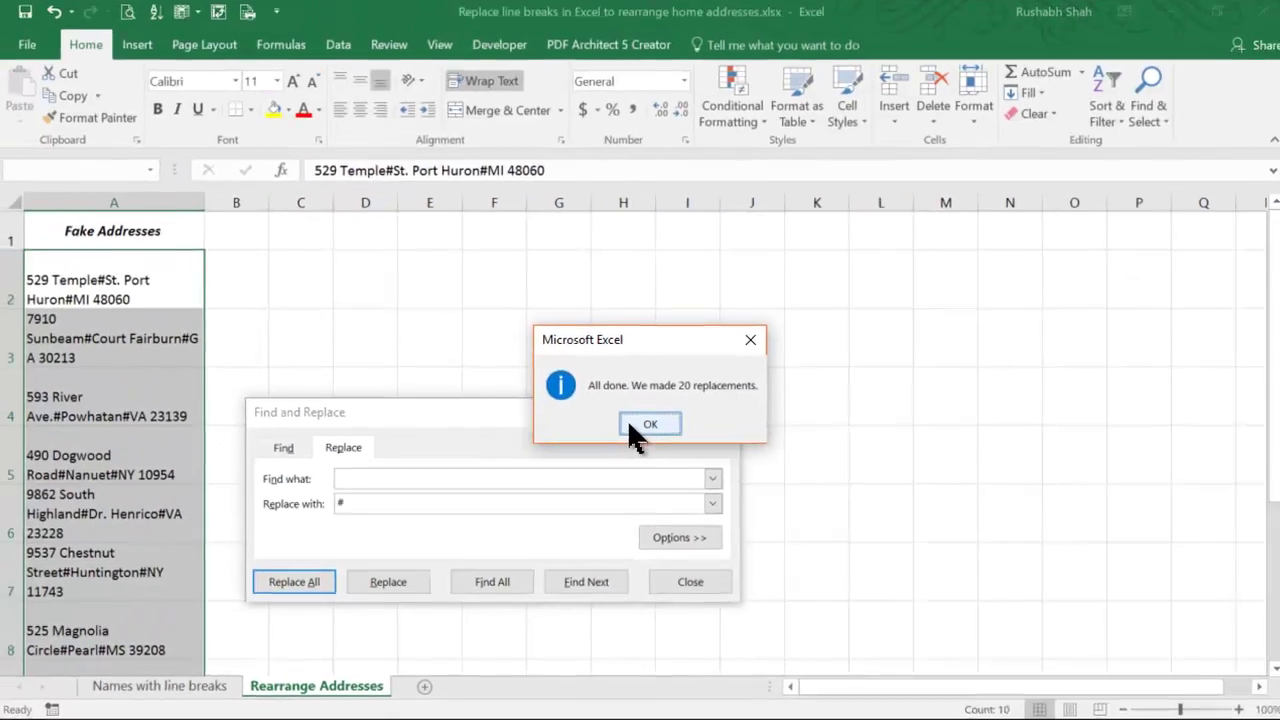
left_click(627, 419)
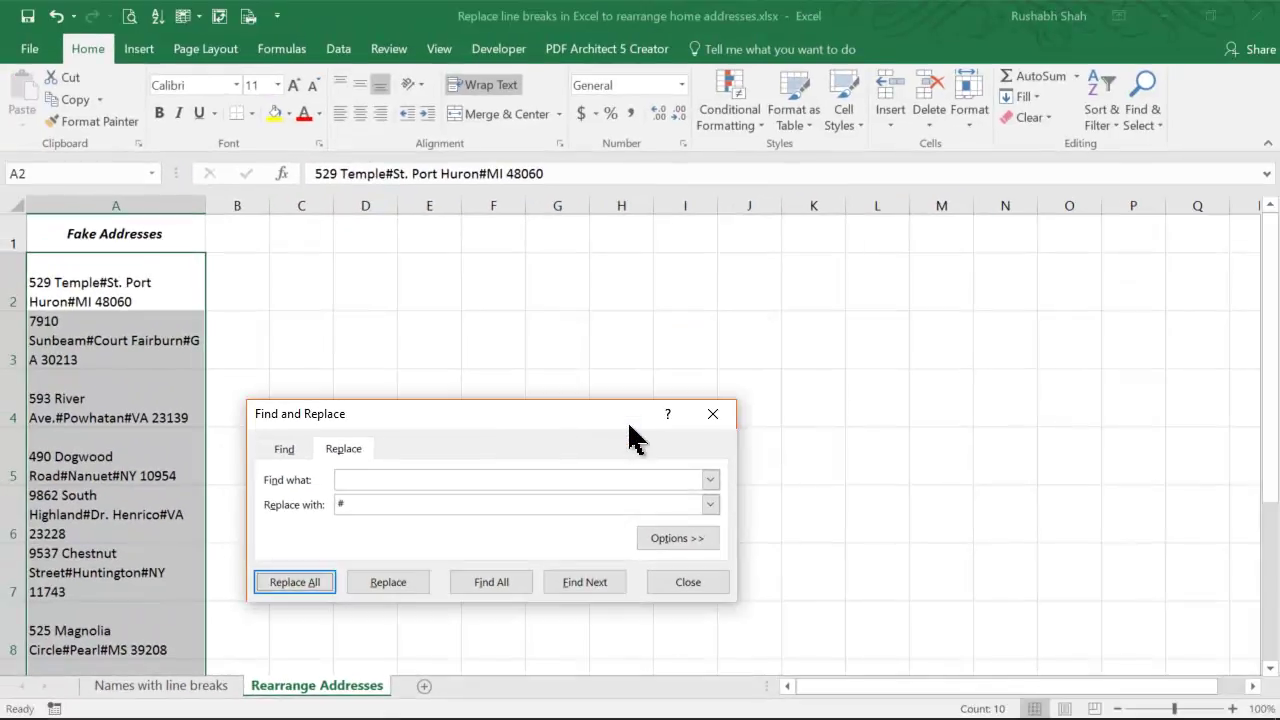
left_click(695, 586)
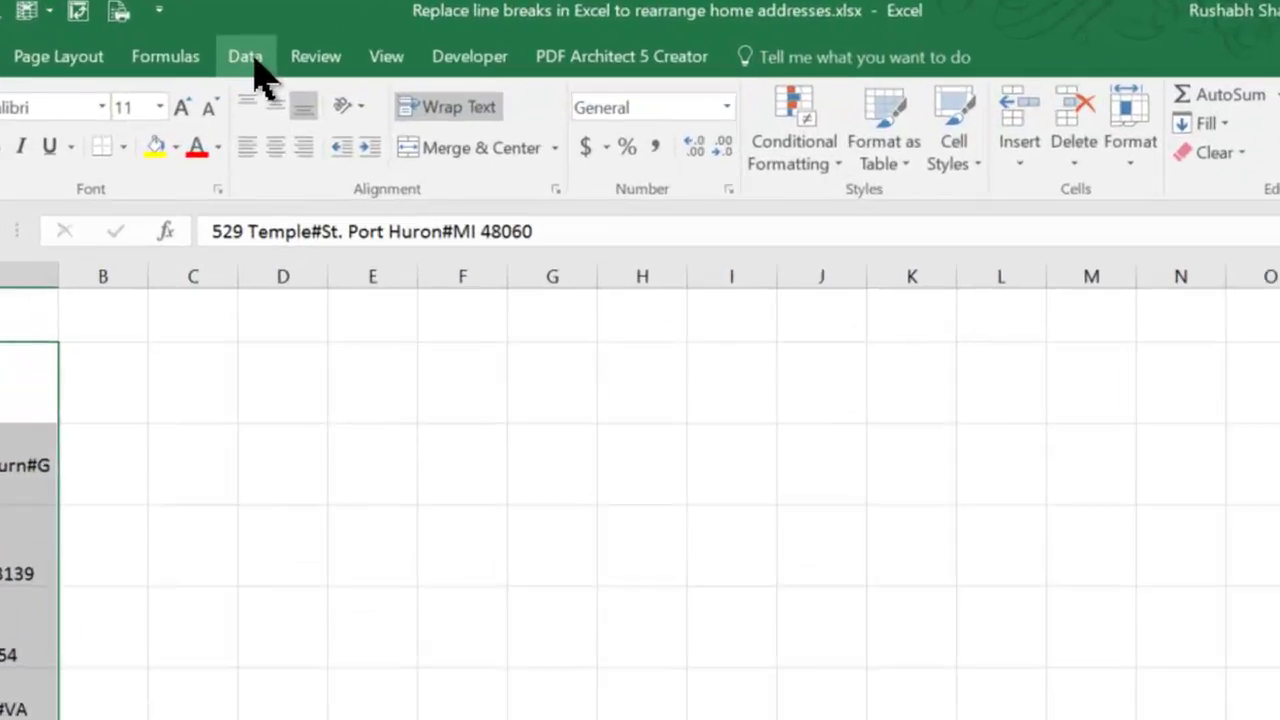
Step: Set up Text to Columns as Delimited, splitting on # instead of Tab
left_click(255, 68)
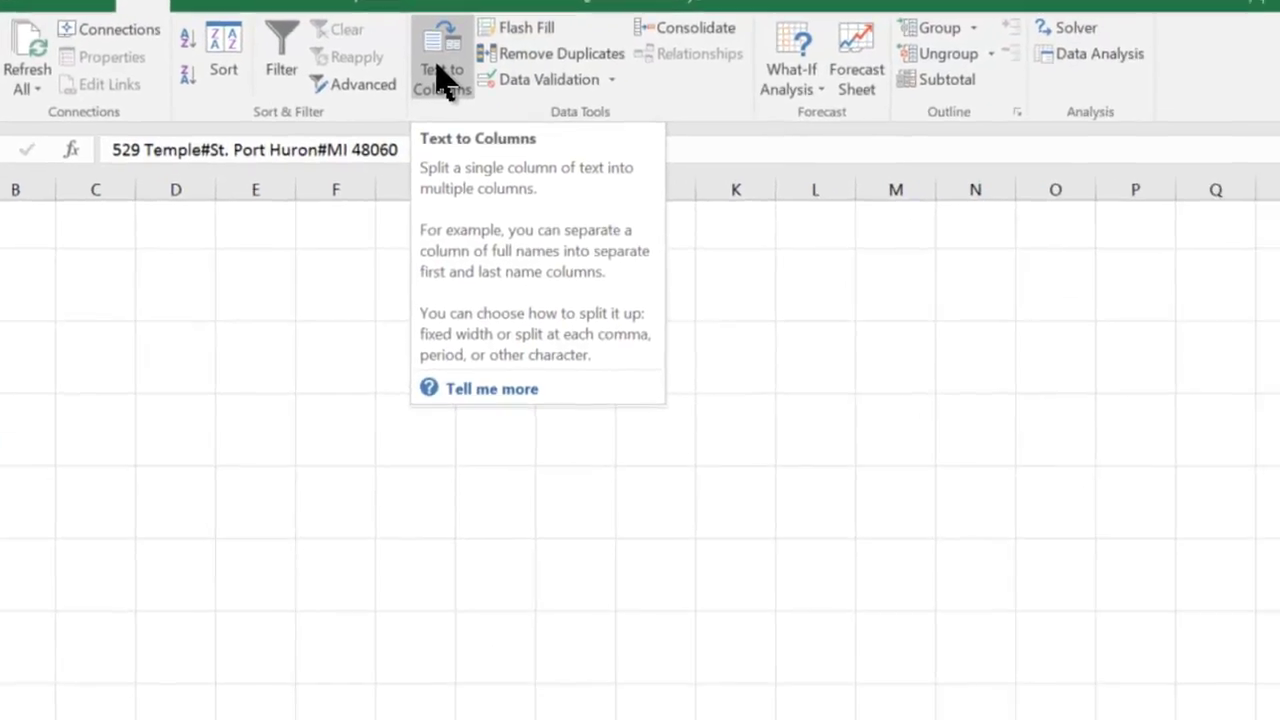
left_click(443, 80)
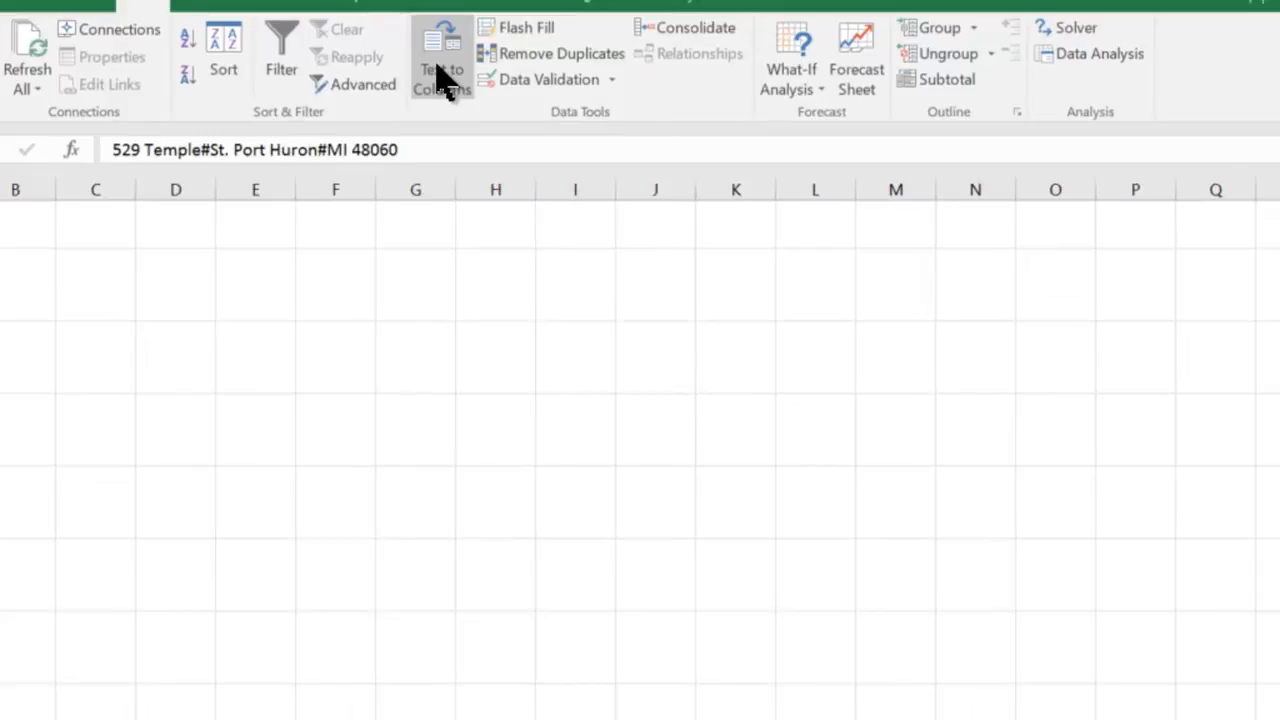
left_click_drag(505, 249, 126, 148)
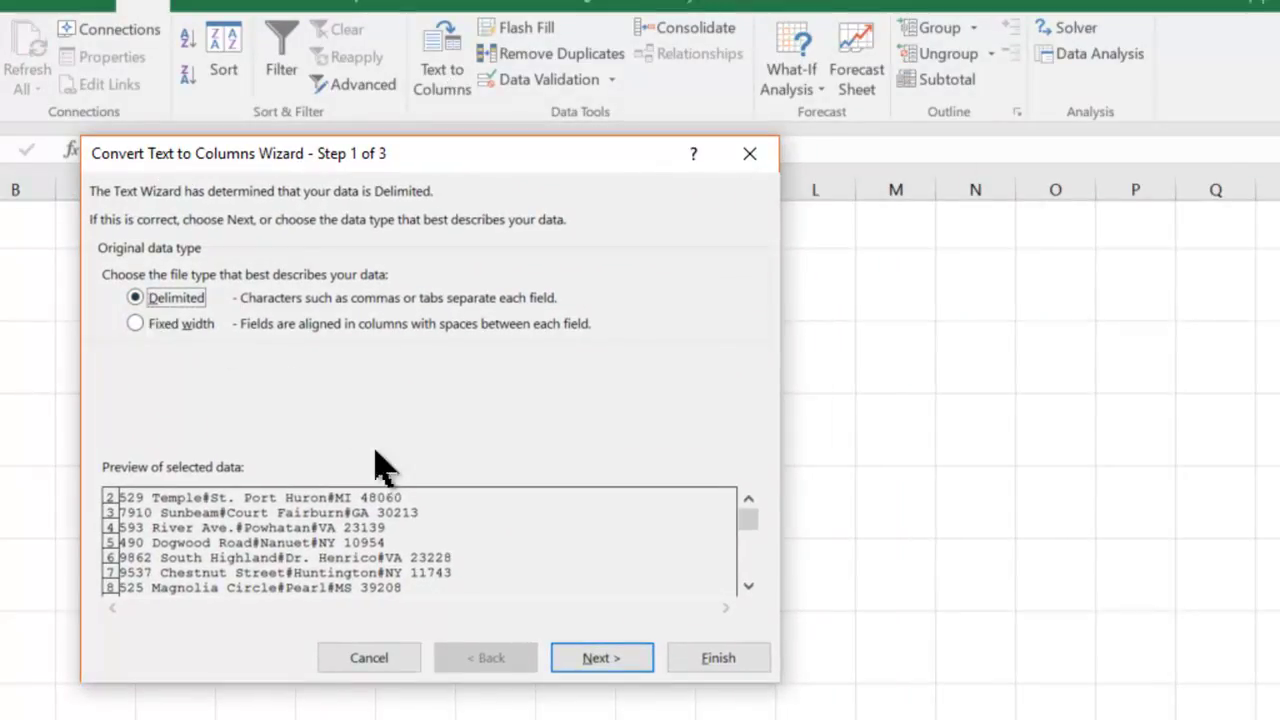
left_click(600, 660)
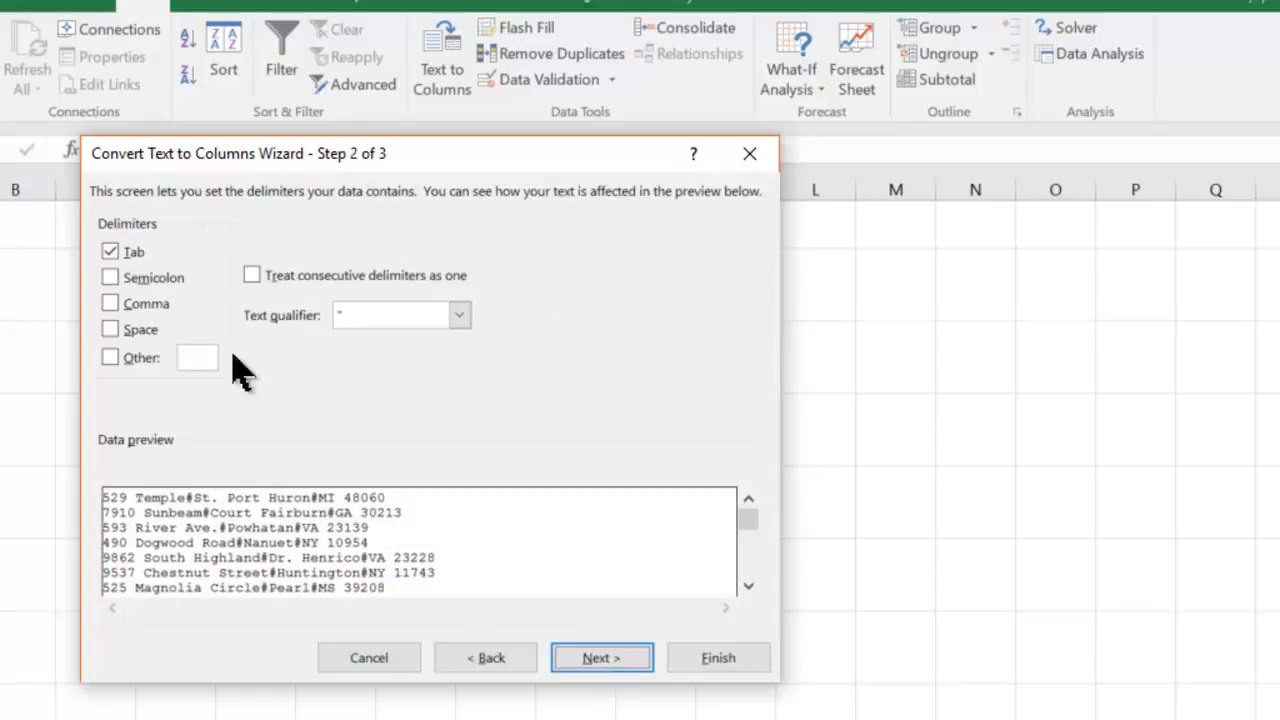
left_click(140, 359)
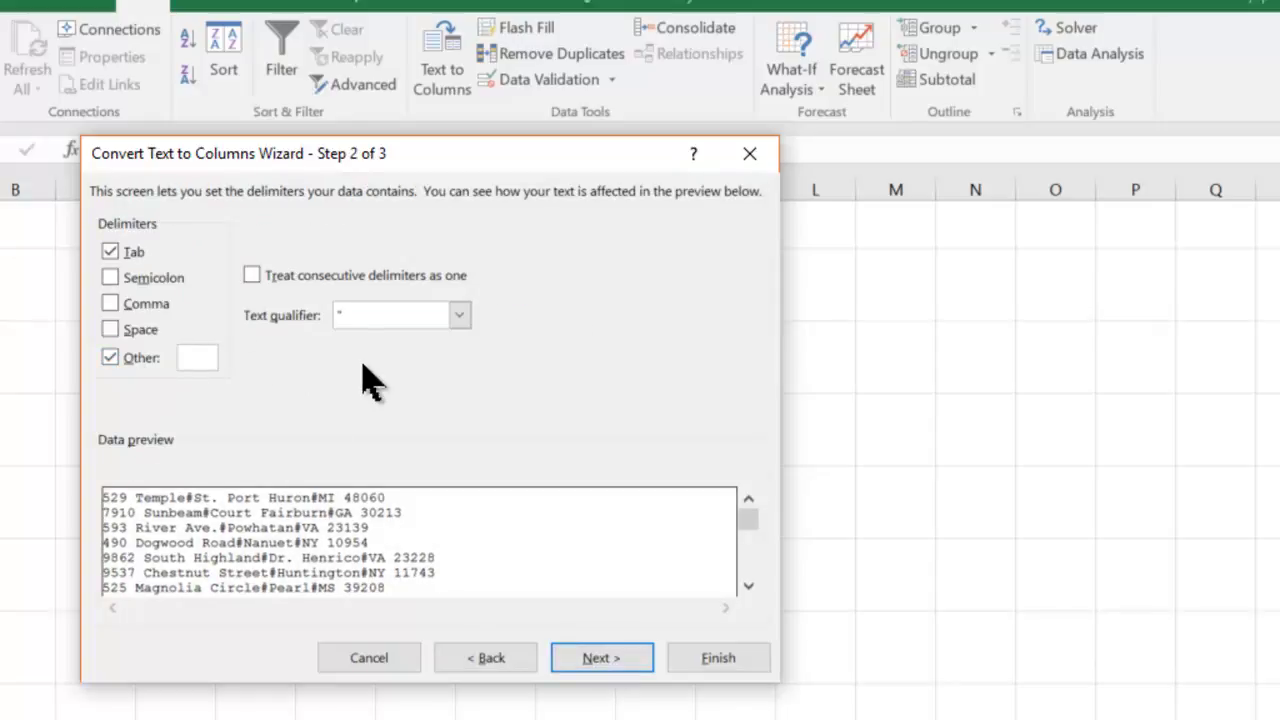
type("#")
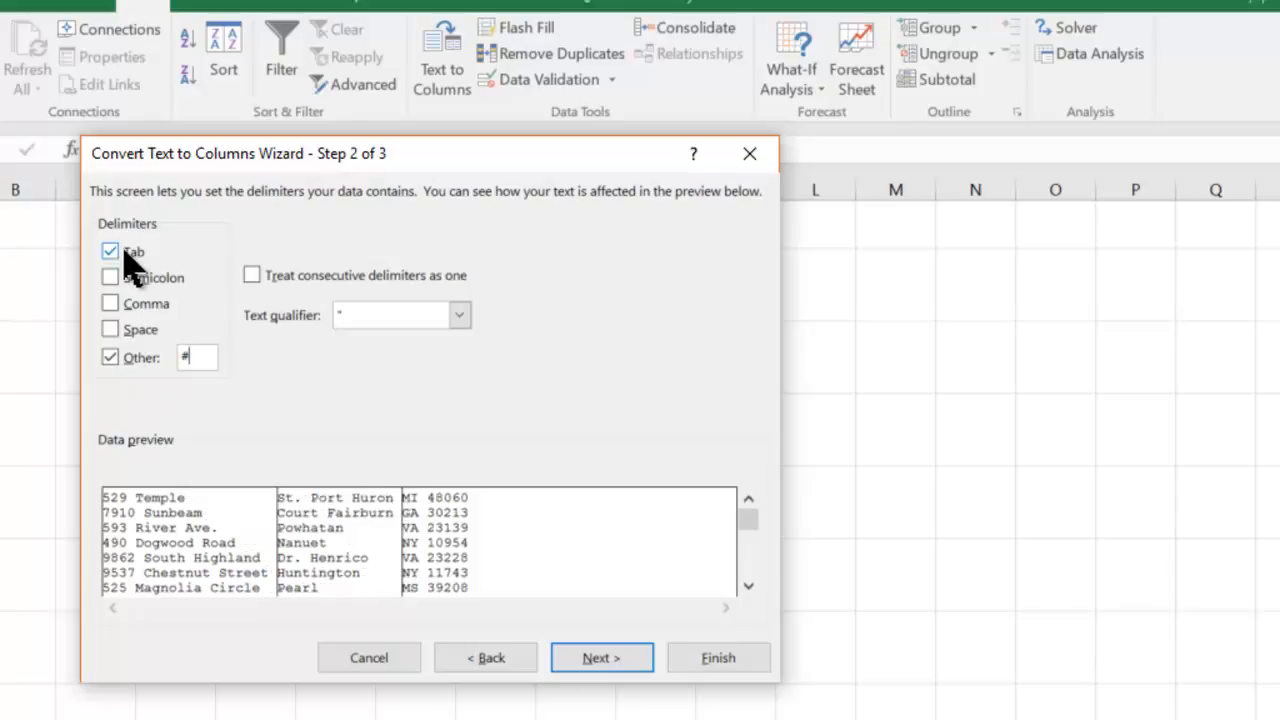
left_click(121, 250)
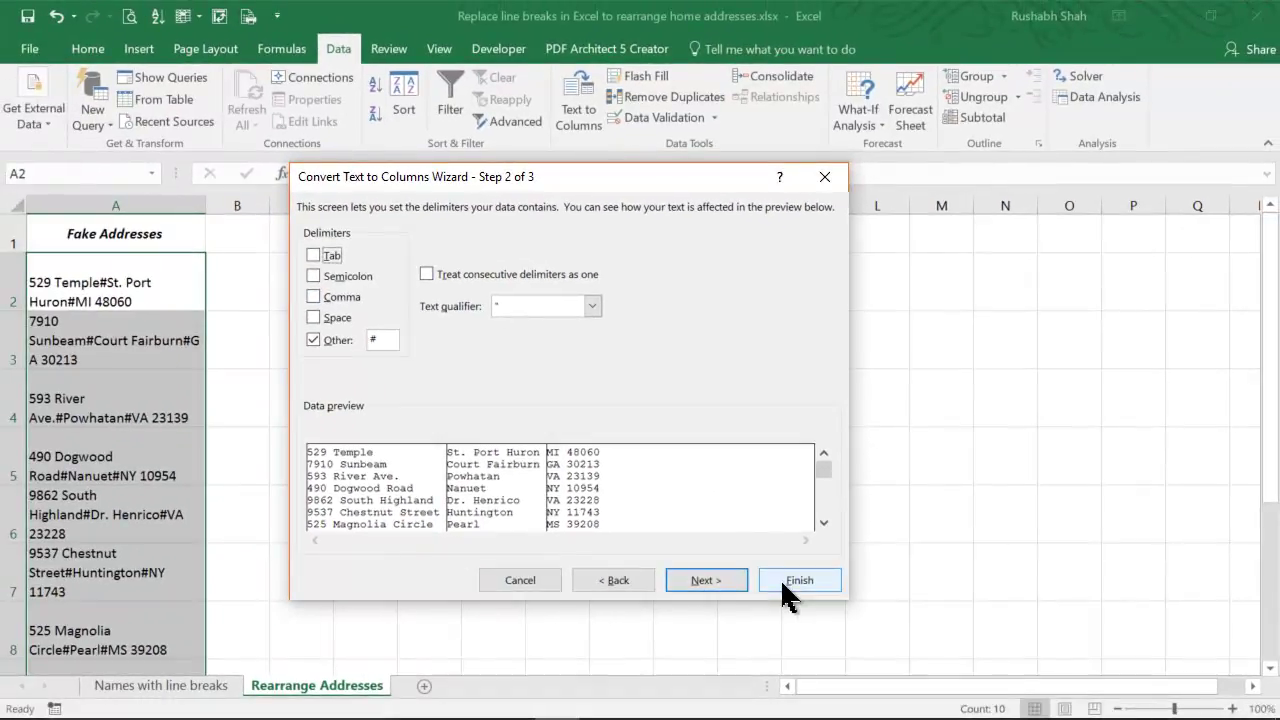
Step: Finish the split into street, town and state/ZIP, then widen columns B and C
left_click(783, 588)
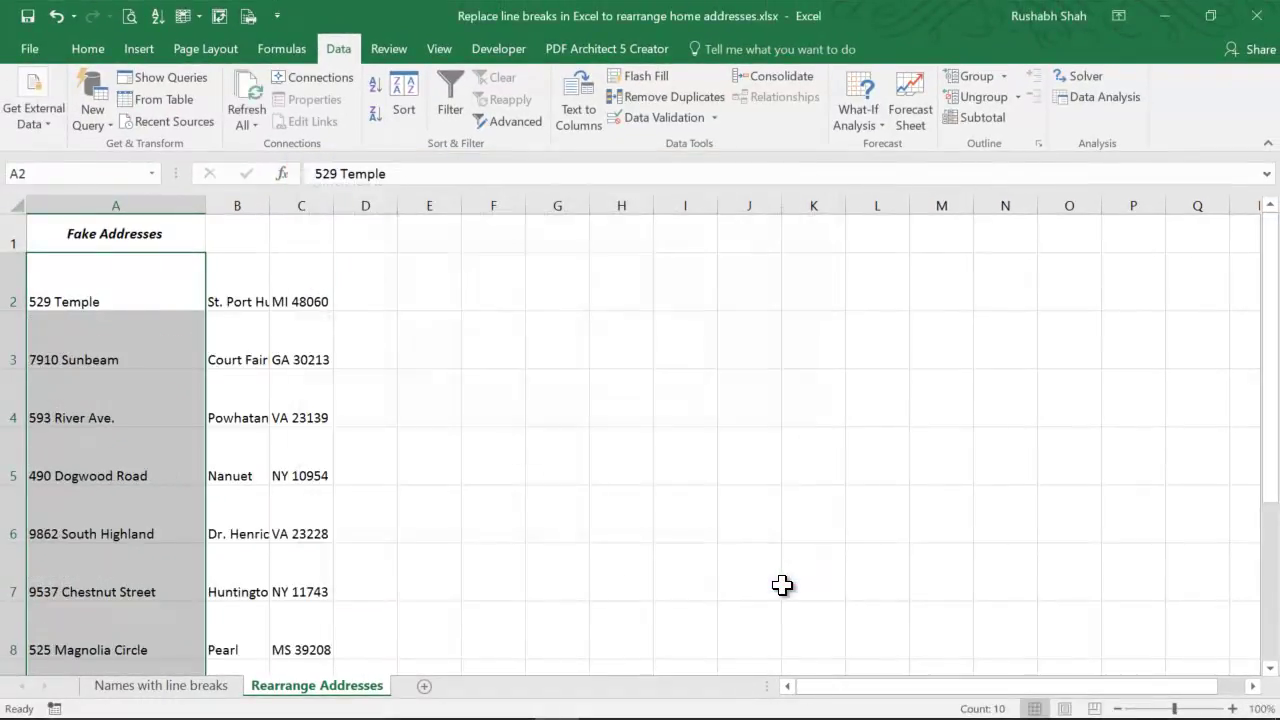
left_click_drag(270, 205, 440, 205)
left_click(95, 270)
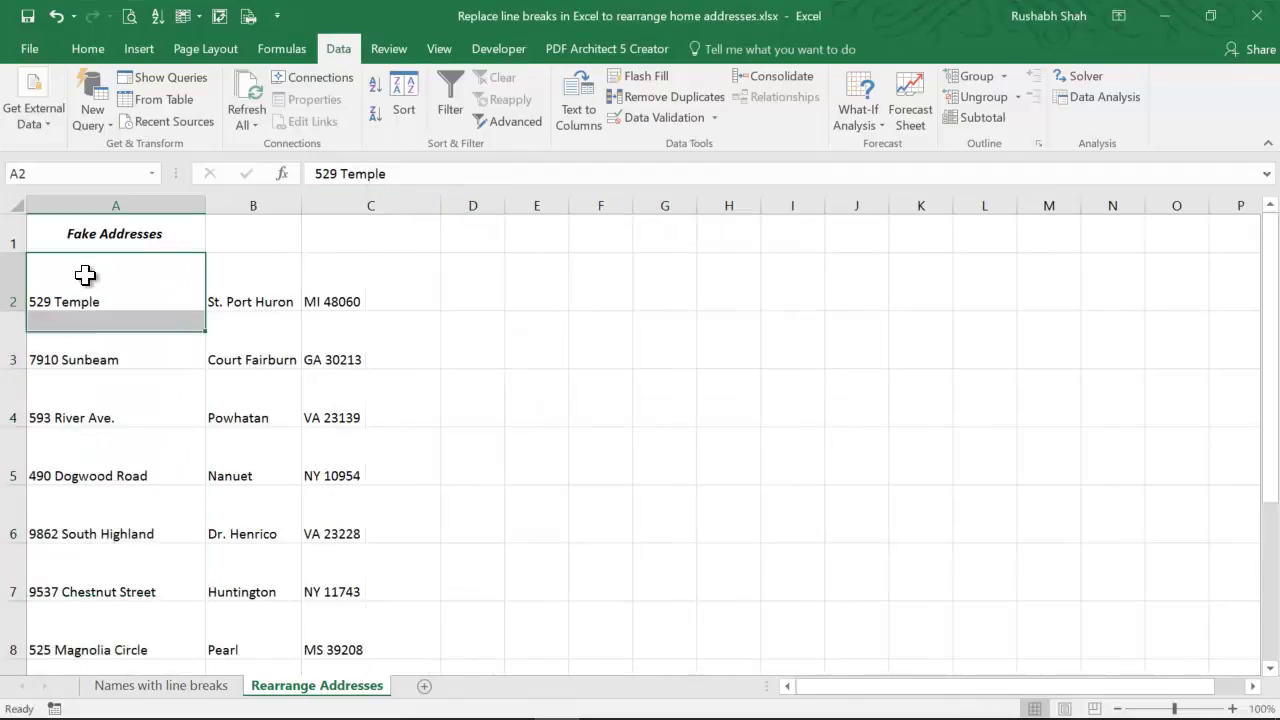
scroll(243, 443, "down", 3)
scroll(240, 440, "up", 1)
scroll(243, 443, "up", 2)
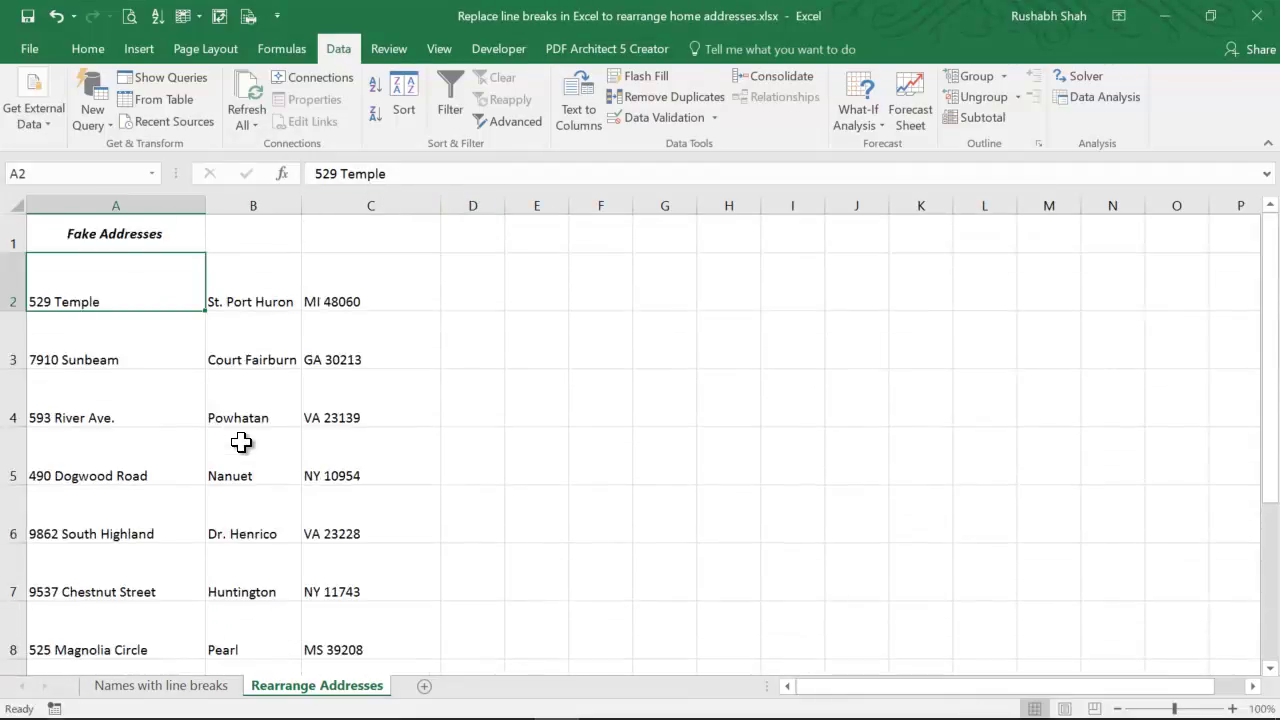
left_click_drag(301, 205, 340, 205)
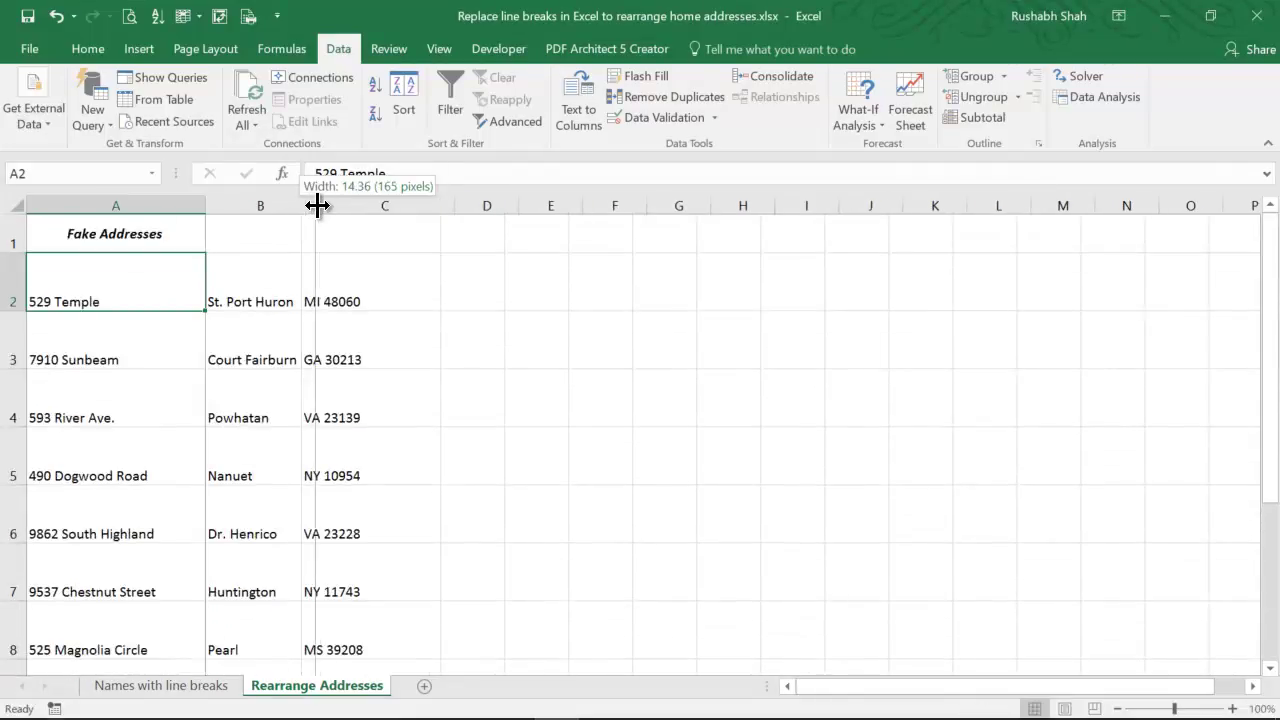